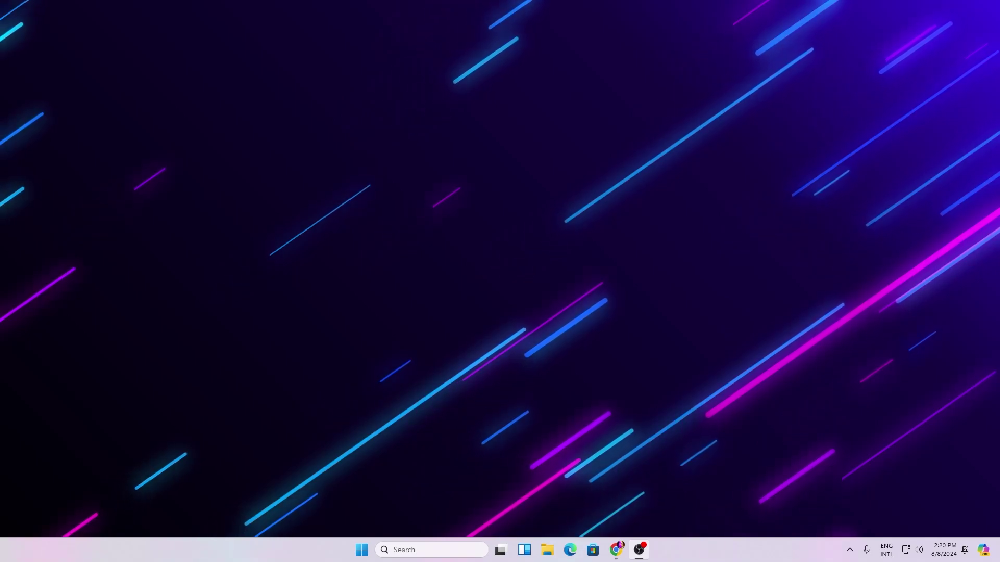
- Run a network reset from Network & internet's Advanced network settings and confirm it
{"action": "left_click", "coordinate": [362, 550]}
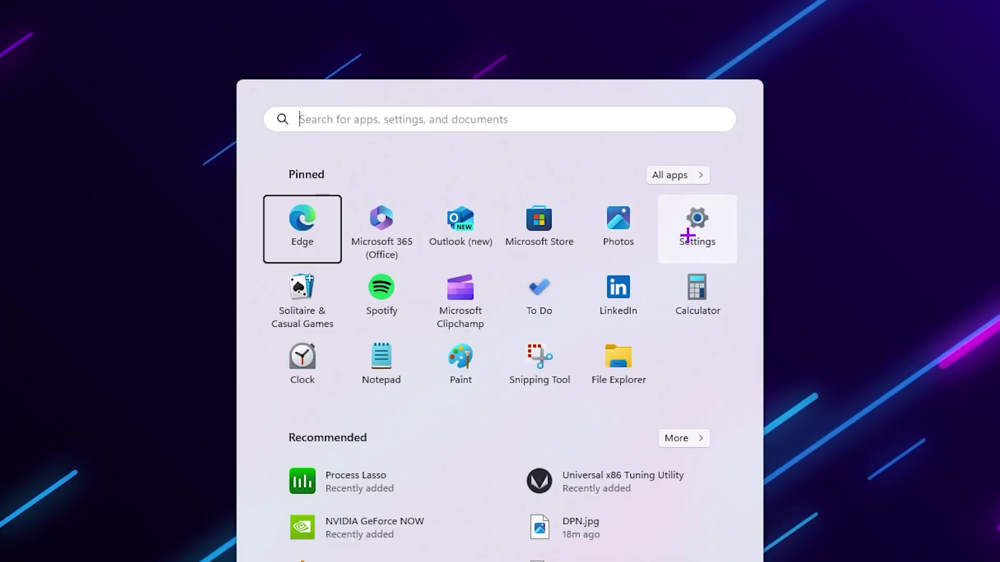
{"action": "left_click", "coordinate": [688, 235]}
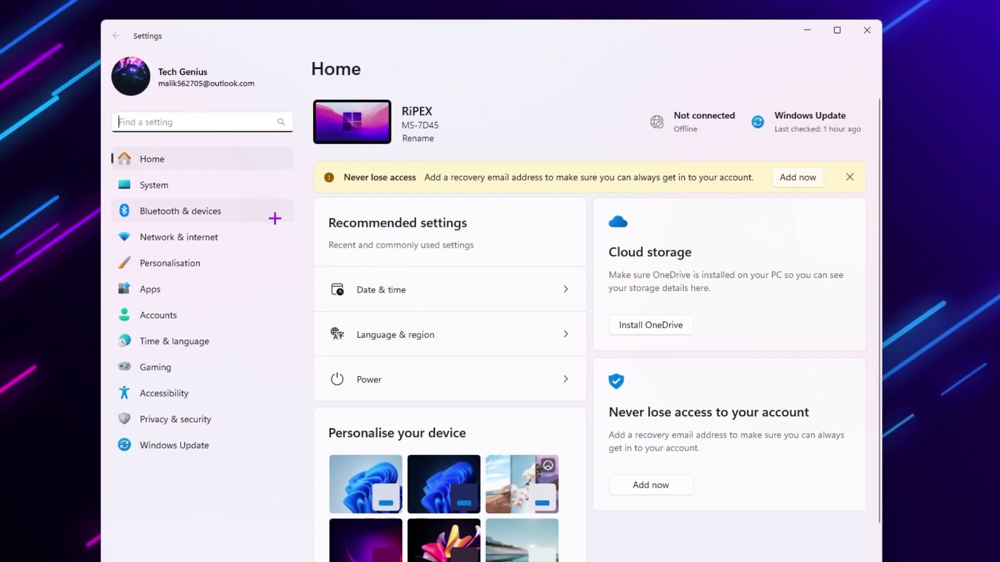
{"action": "left_click", "coordinate": [208, 241]}
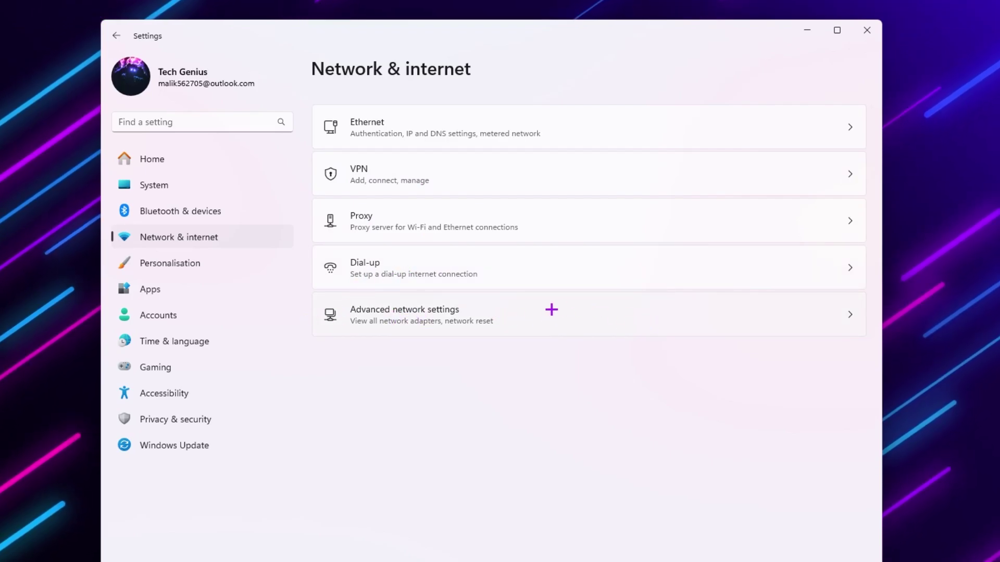
{"action": "left_click", "coordinate": [438, 313]}
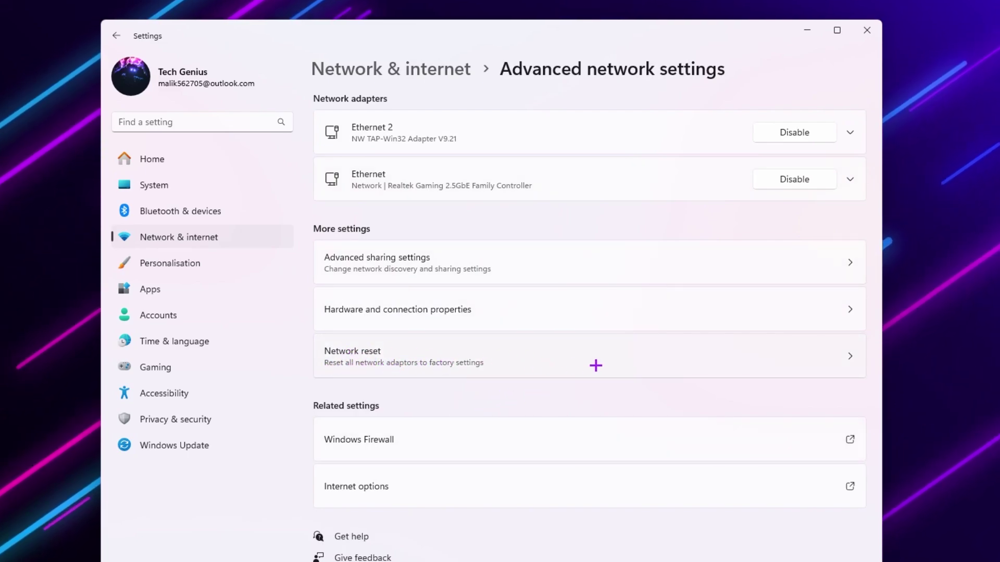
{"action": "left_click", "coordinate": [454, 354]}
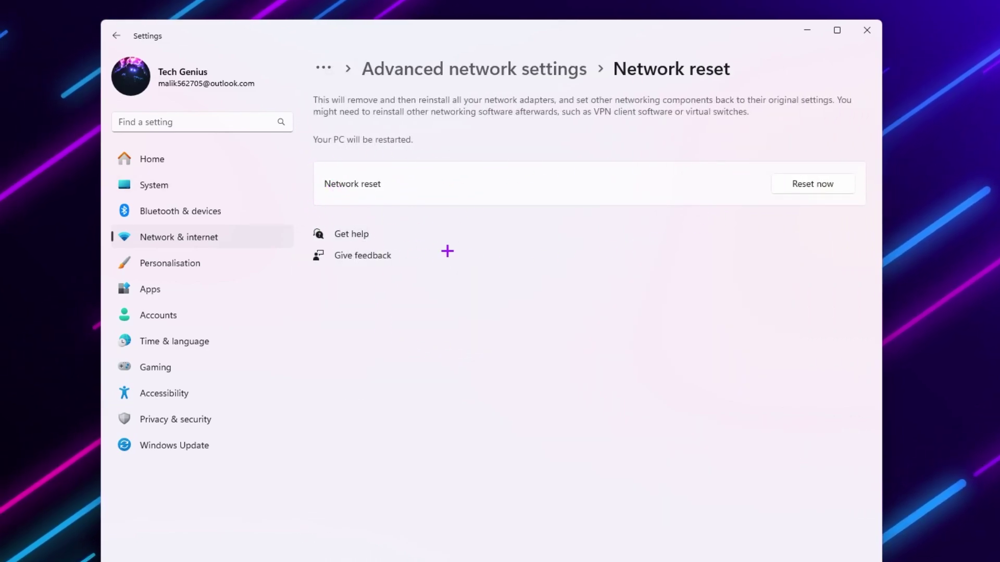
{"action": "left_click", "coordinate": [803, 186]}
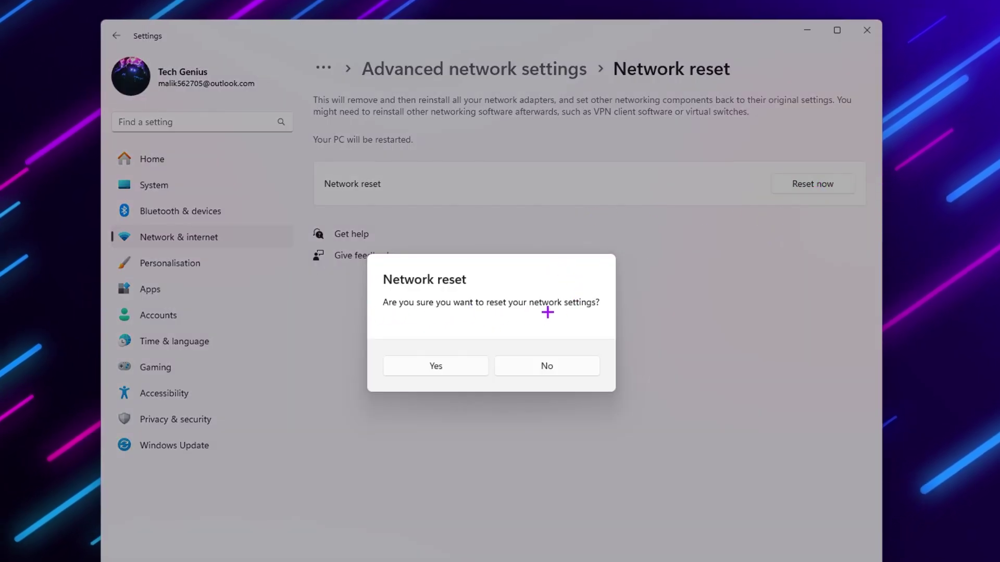
{"action": "left_click", "coordinate": [438, 367]}
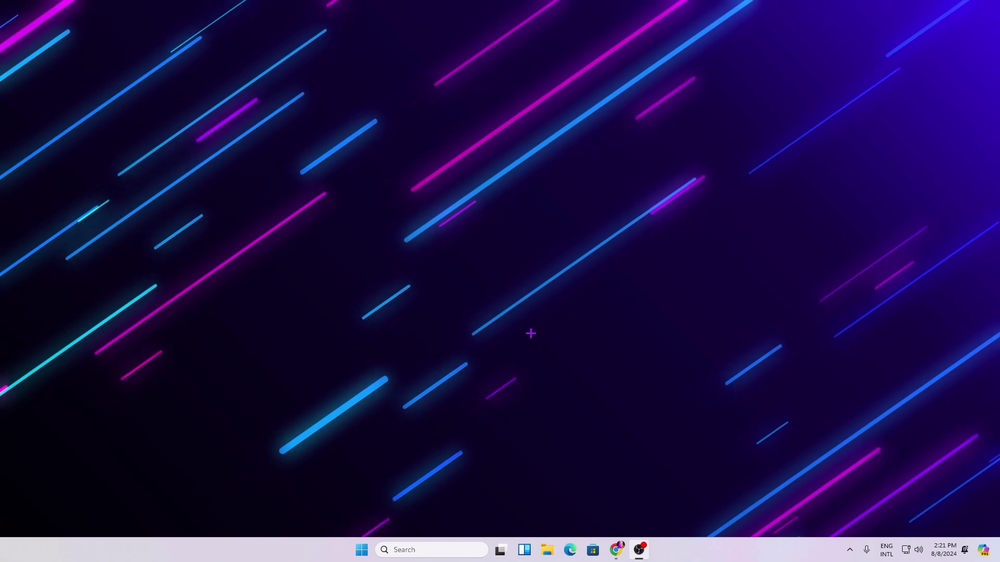
- Reopen Advanced network settings from the taskbar network icon after the restart
{"action": "right_click", "coordinate": [906, 551]}
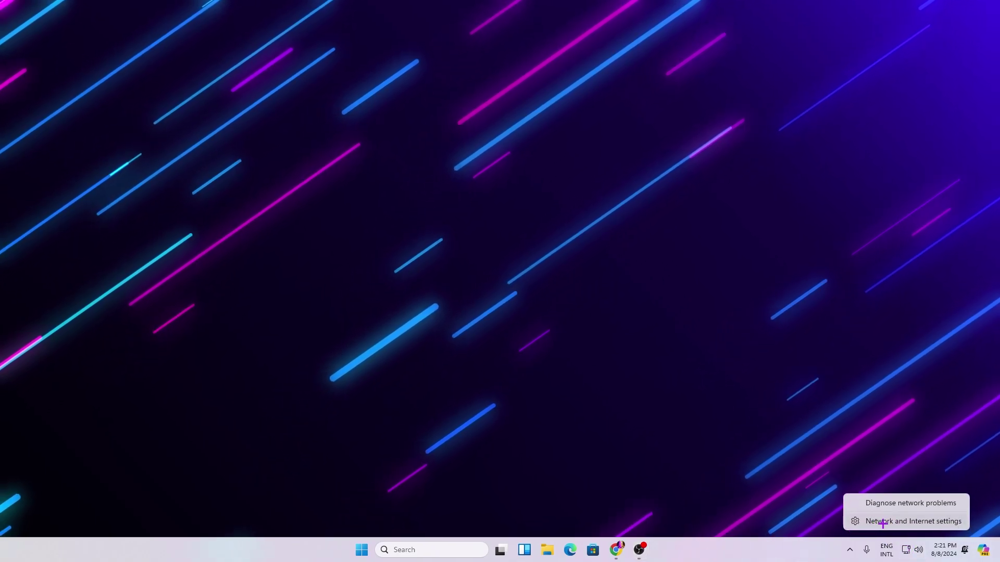
{"action": "left_click", "coordinate": [916, 525]}
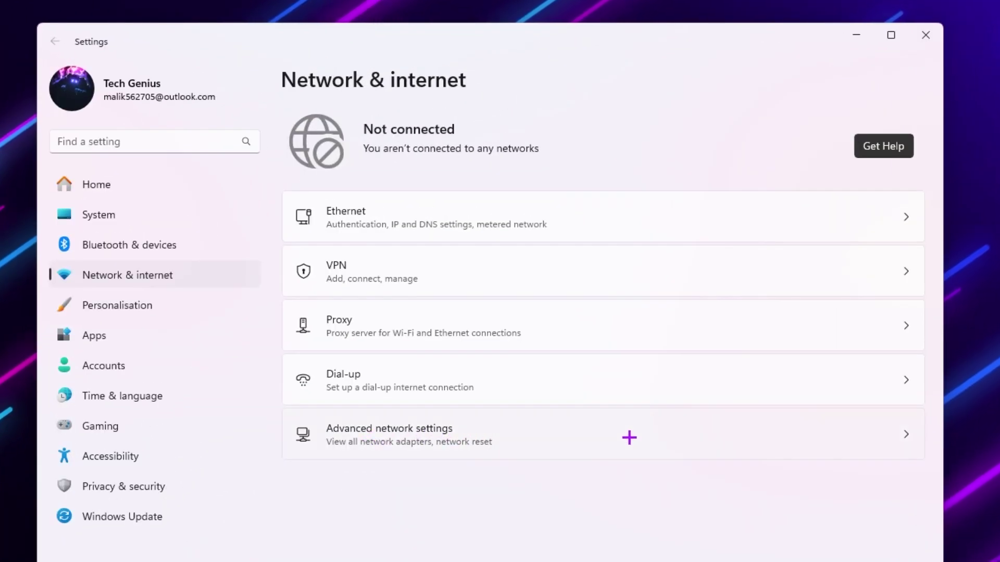
{"action": "left_click", "coordinate": [590, 321]}
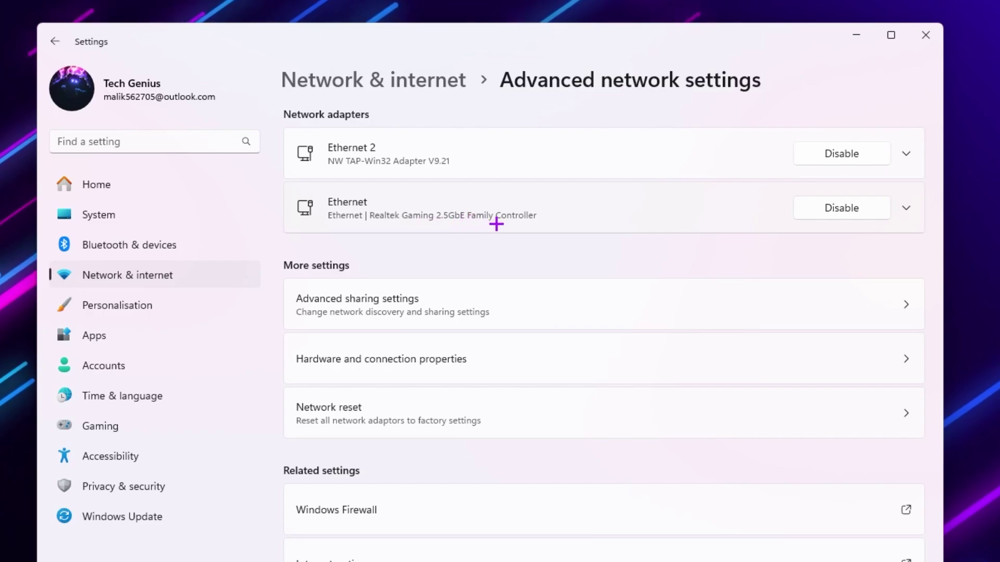
- Open the Realtek Gaming 2.5GbE adapter's properties, check Power Management, then view Advanced properties
{"action": "left_click", "coordinate": [901, 218]}
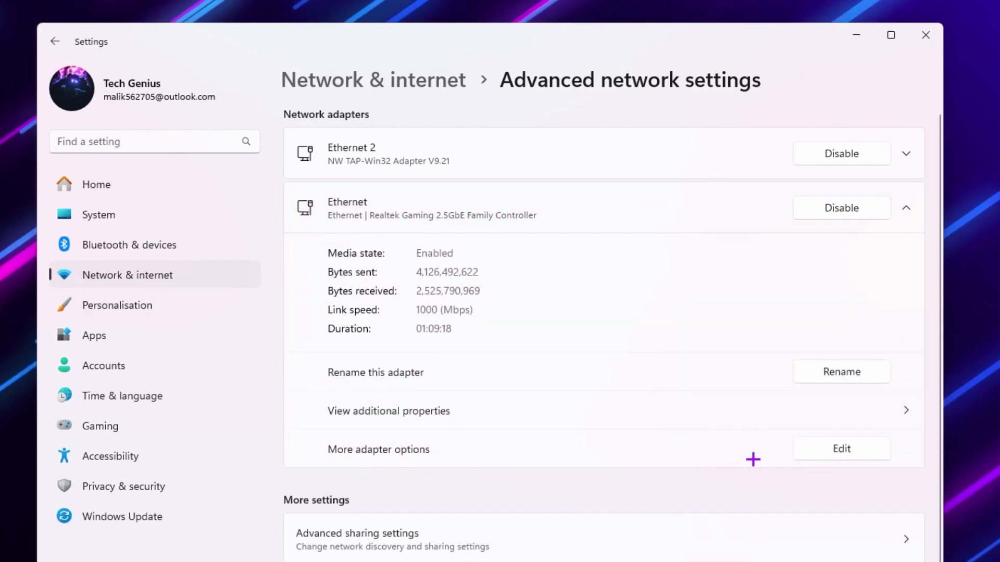
{"action": "left_click", "coordinate": [852, 451]}
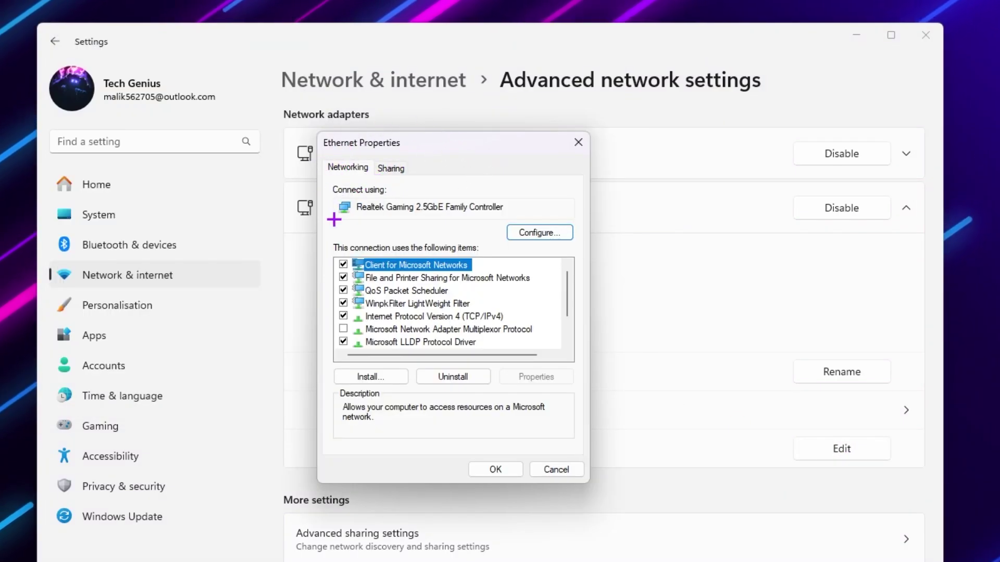
{"action": "left_click", "coordinate": [539, 232]}
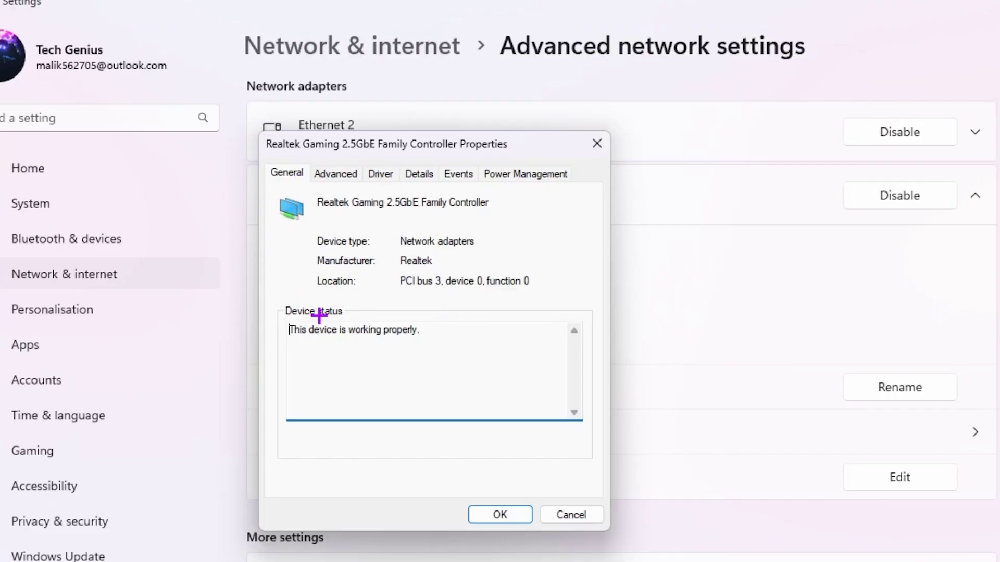
{"action": "left_click", "coordinate": [521, 175]}
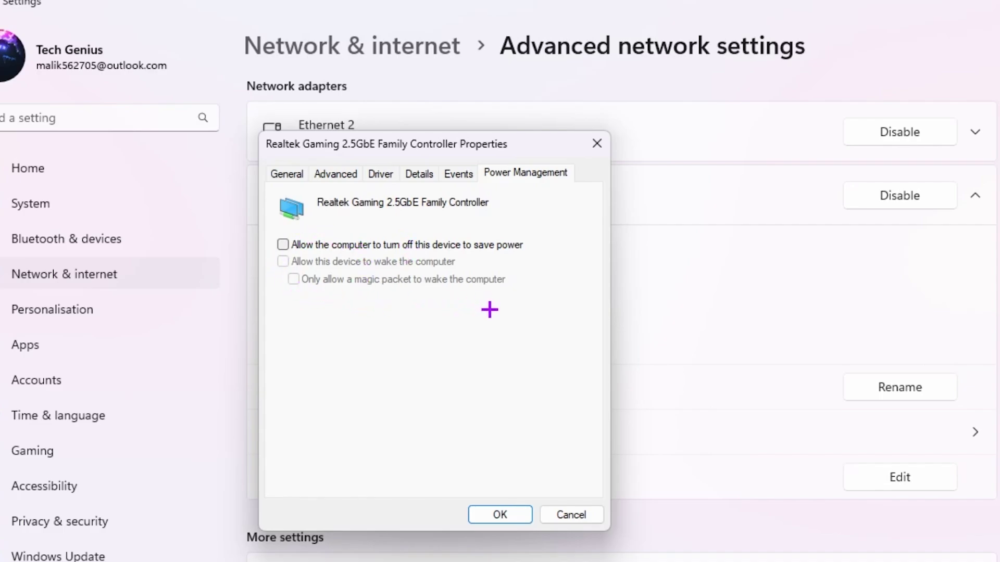
{"action": "left_click", "coordinate": [333, 174]}
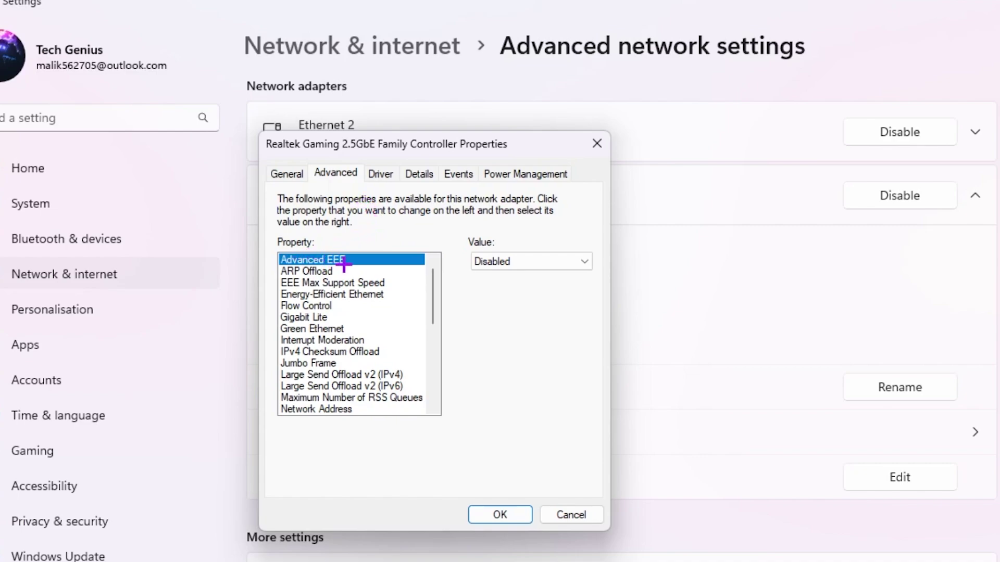
- Set EEE Max Support Speed to 2.5 Gbps Full Duplex and review the Ethernet power settings
{"action": "left_click", "coordinate": [403, 282]}
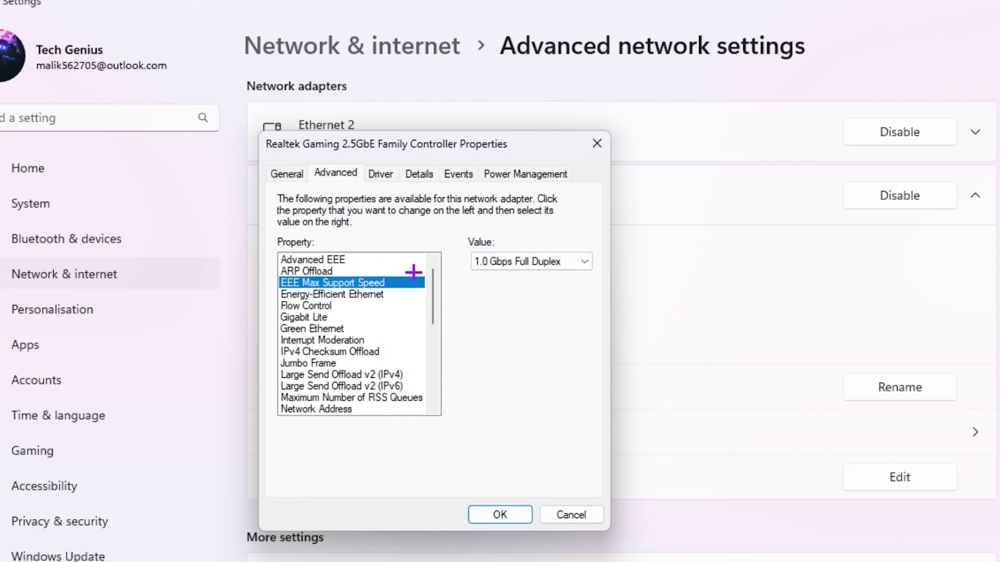
{"action": "left_click", "coordinate": [529, 261]}
{"action": "left_click", "coordinate": [516, 311]}
{"action": "left_click", "coordinate": [346, 295]}
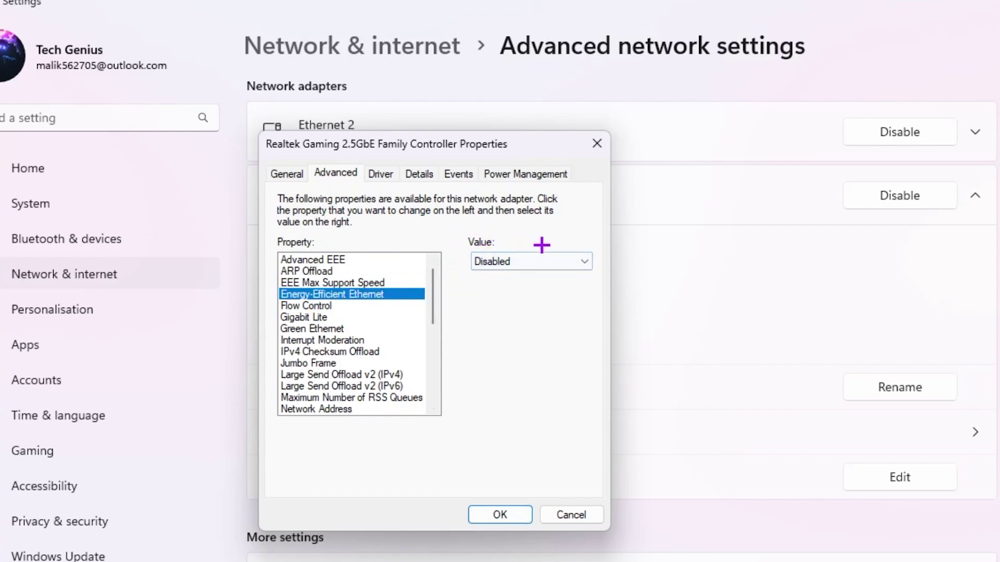
{"action": "left_click", "coordinate": [330, 307]}
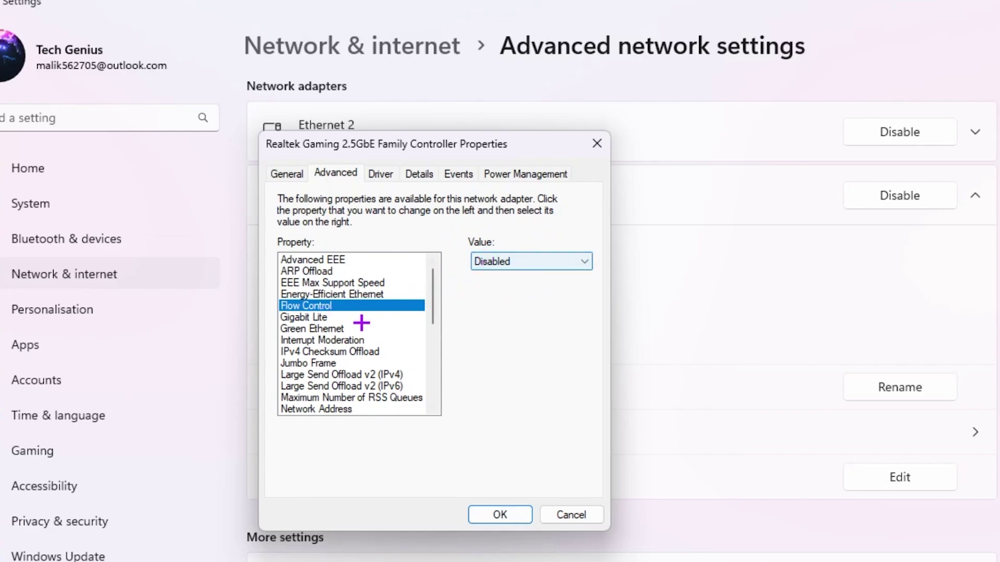
{"action": "left_click", "coordinate": [304, 319]}
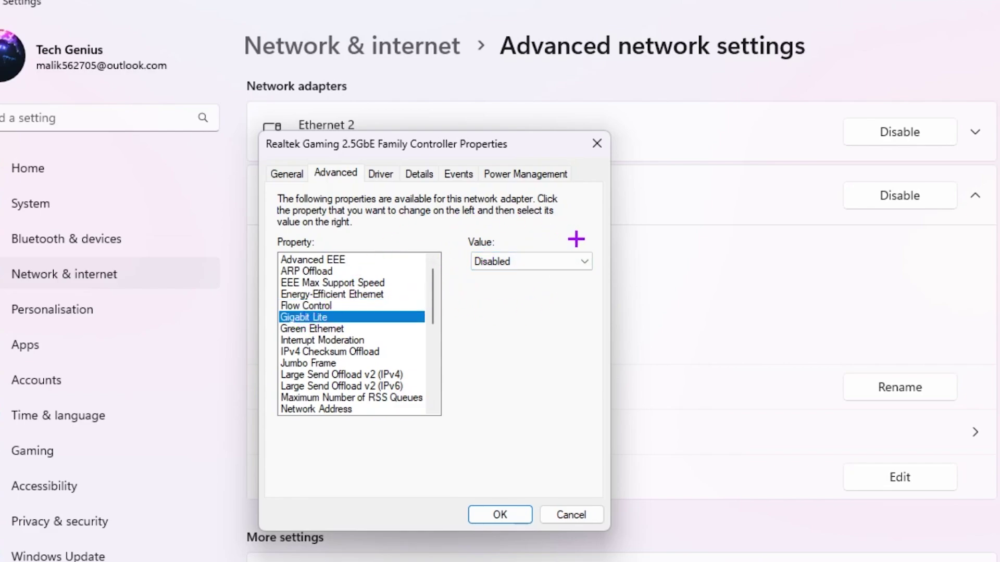
{"action": "left_click", "coordinate": [309, 330]}
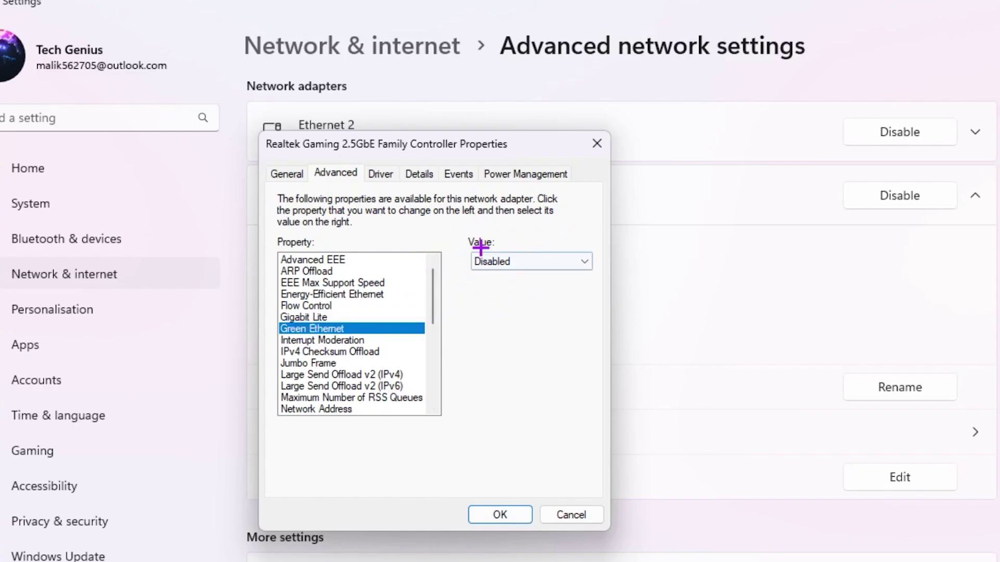
- Check that Interrupt Moderation and Power Saving Mode are disabled, plus Receive Buffers and Speed & Duplex
{"action": "left_click", "coordinate": [308, 340]}
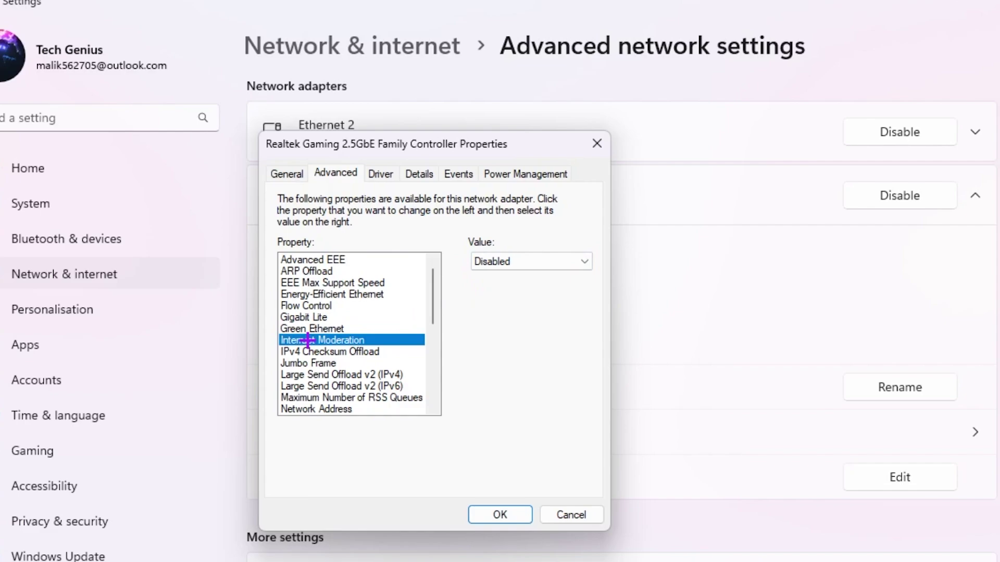
{"action": "scroll", "coordinate": [336, 298], "scroll_direction": "down", "scroll_amount": 2}
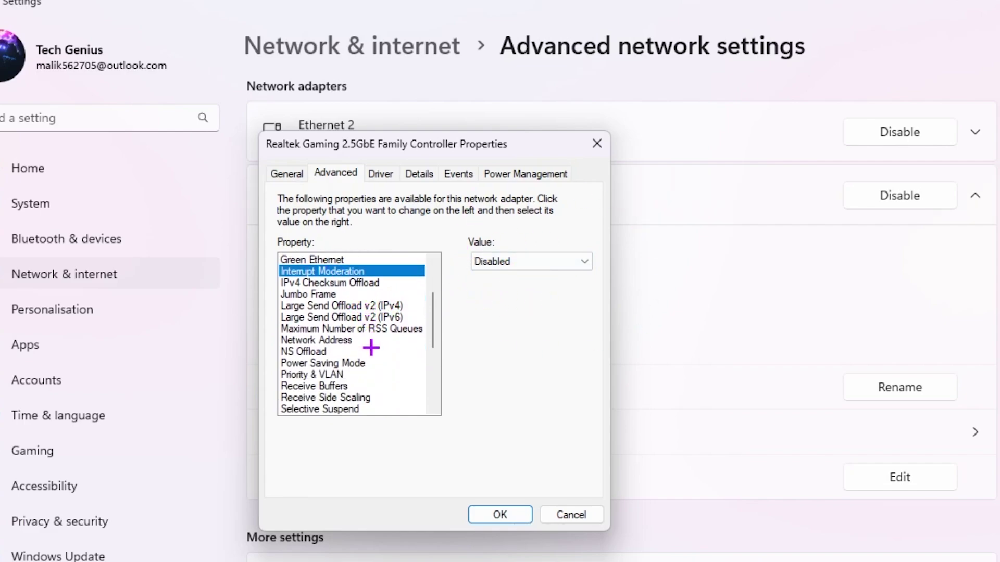
{"action": "left_click", "coordinate": [348, 362]}
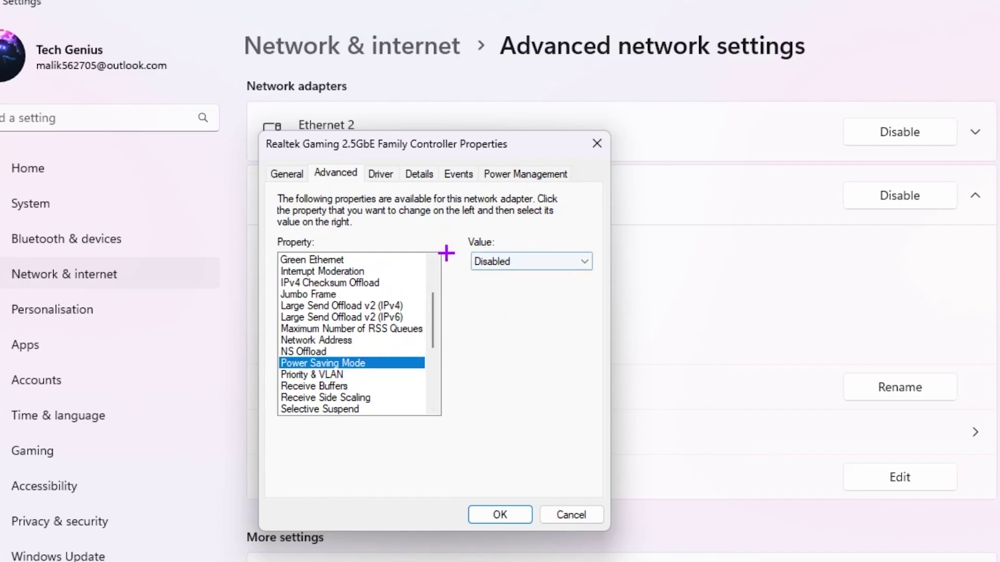
{"action": "scroll", "coordinate": [356, 283], "scroll_direction": "down", "scroll_amount": 2}
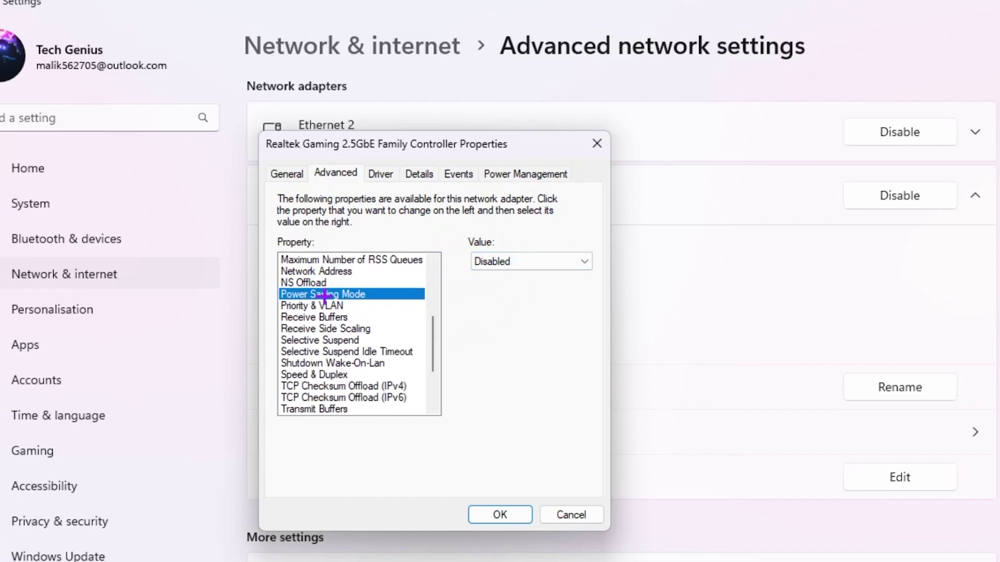
{"action": "left_click", "coordinate": [301, 316]}
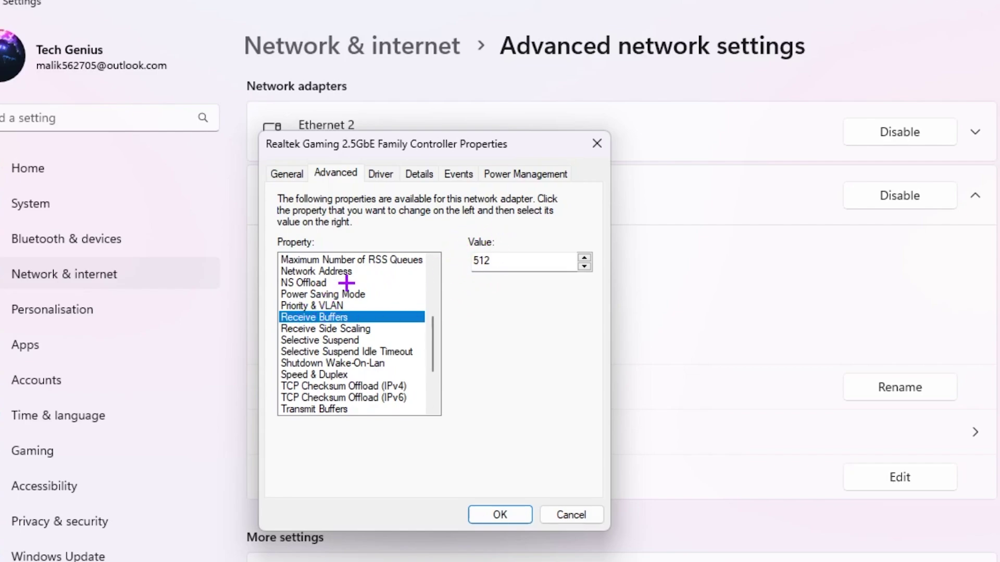
{"action": "left_click", "coordinate": [360, 362]}
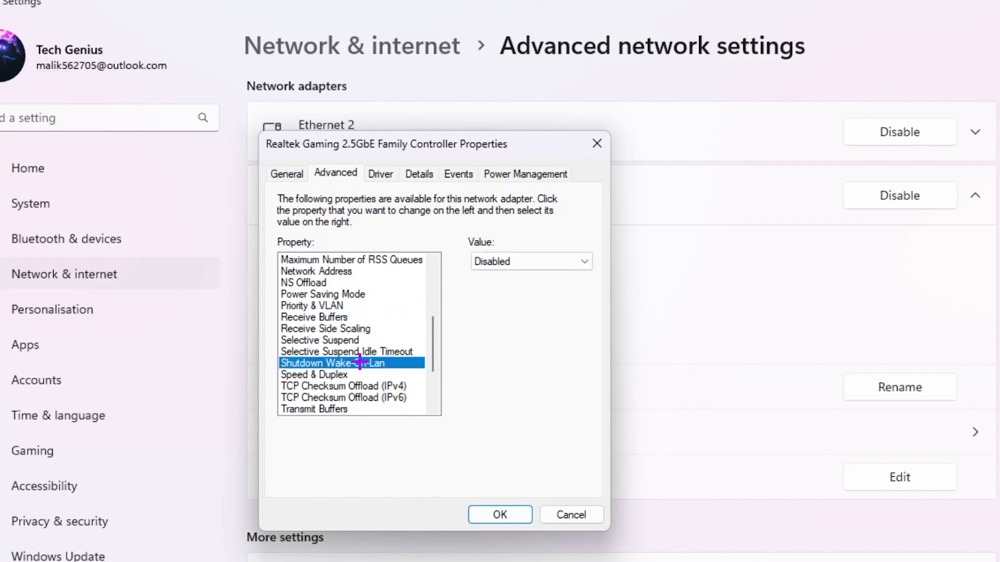
{"action": "left_click", "coordinate": [321, 375]}
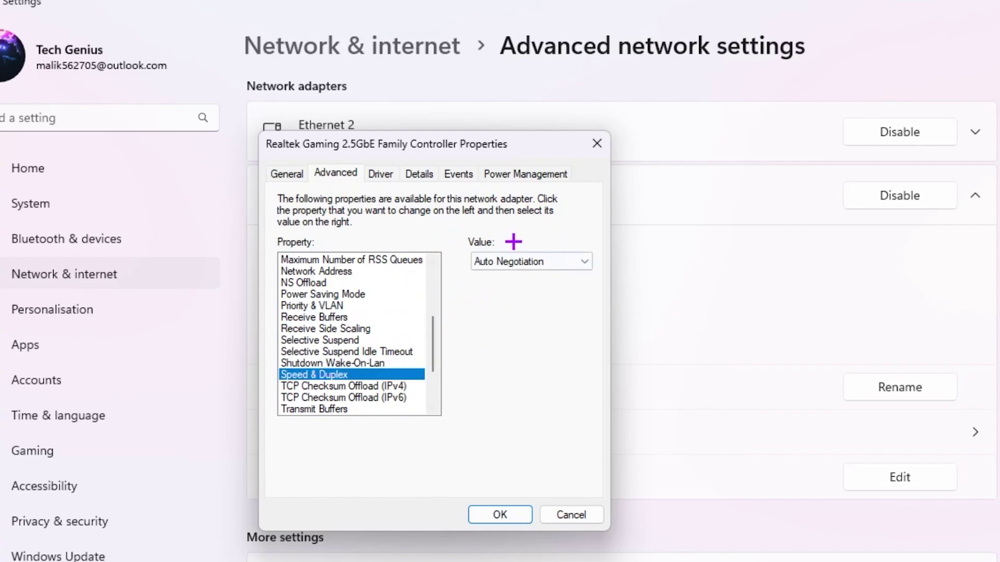
{"action": "scroll", "coordinate": [385, 302], "scroll_direction": "down", "scroll_amount": 2}
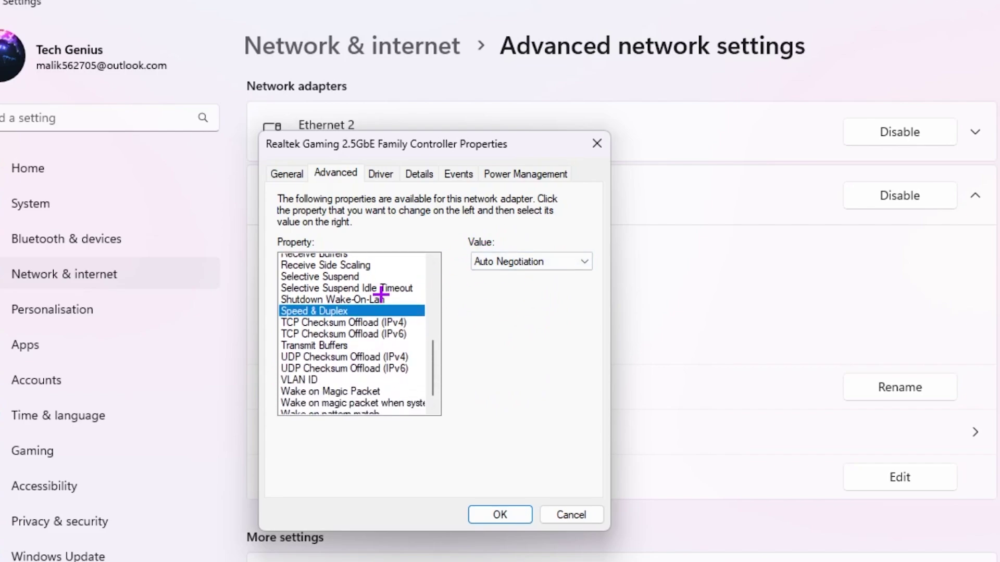
- Confirm Transmit Buffers at 4096, review the Wake options, and apply the adapter properties
{"action": "left_click", "coordinate": [318, 340]}
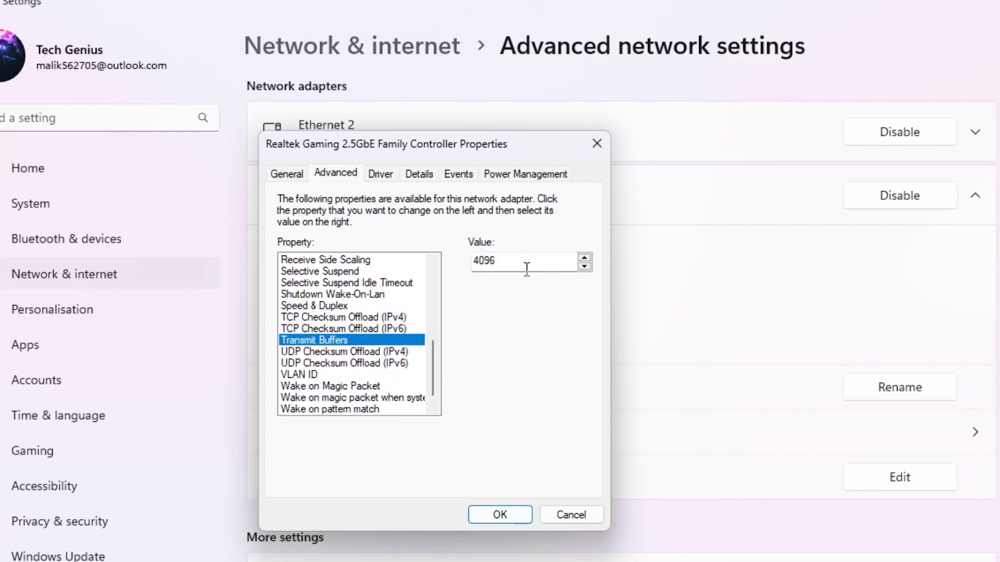
{"action": "scroll", "coordinate": [388, 289], "scroll_direction": "down", "scroll_amount": 1}
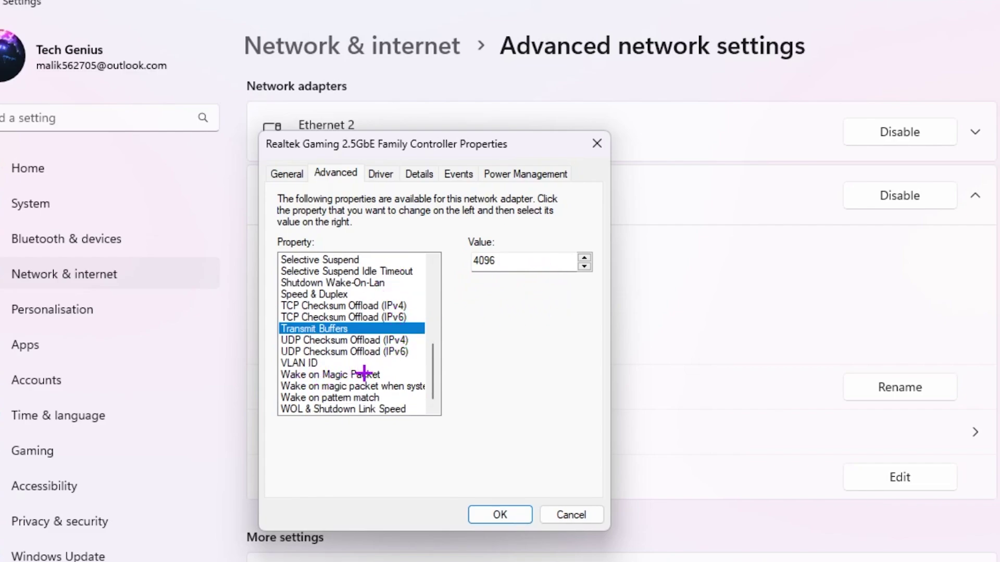
{"action": "left_click", "coordinate": [334, 376]}
{"action": "left_click", "coordinate": [379, 386]}
{"action": "left_click", "coordinate": [365, 398]}
{"action": "left_click", "coordinate": [364, 410]}
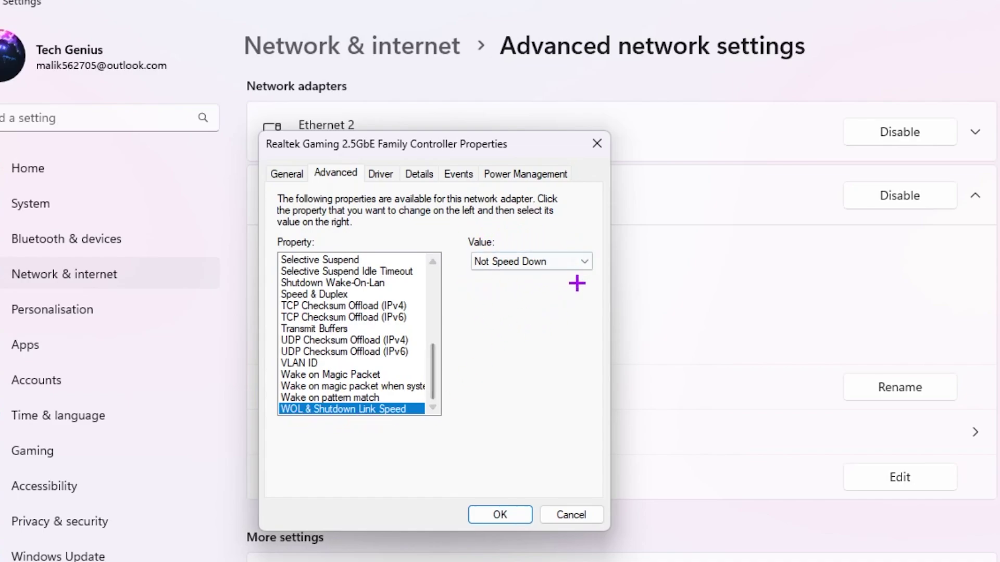
{"action": "left_click", "coordinate": [501, 515]}
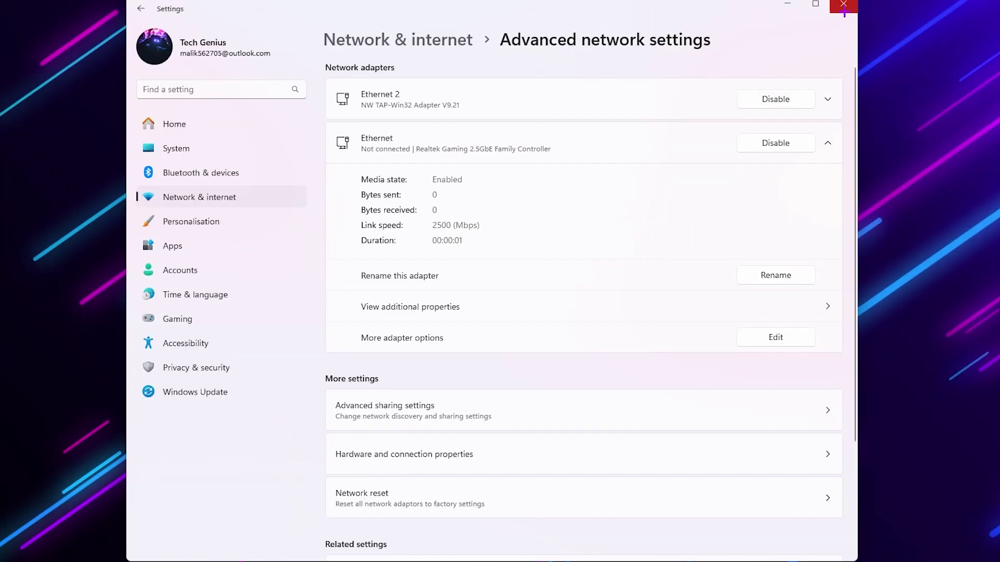
- Close the Windows Settings window
{"action": "left_click", "coordinate": [844, 8]}
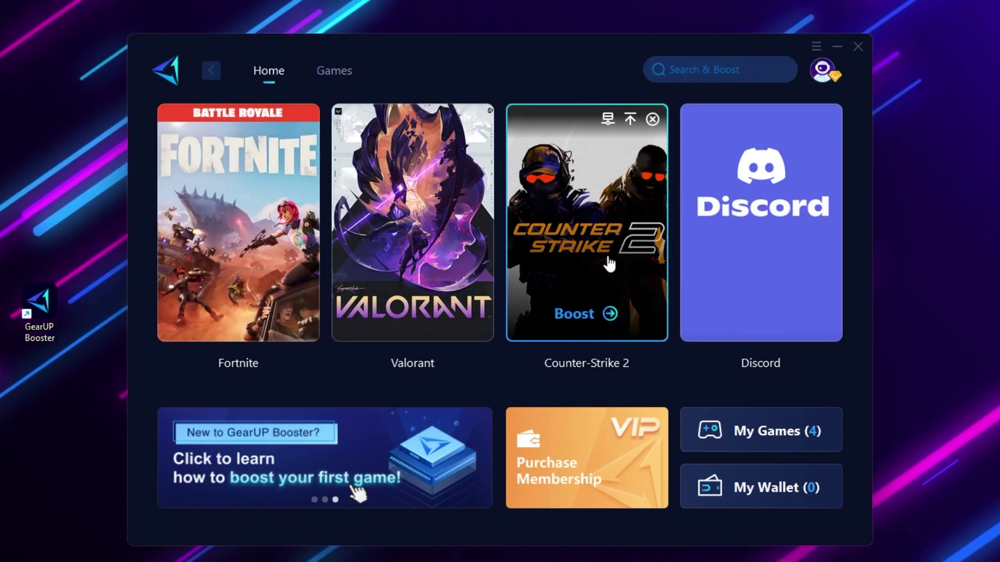
- Browse GearUP Booster's Games catalogue, then return to the Home page
{"action": "left_click", "coordinate": [346, 82]}
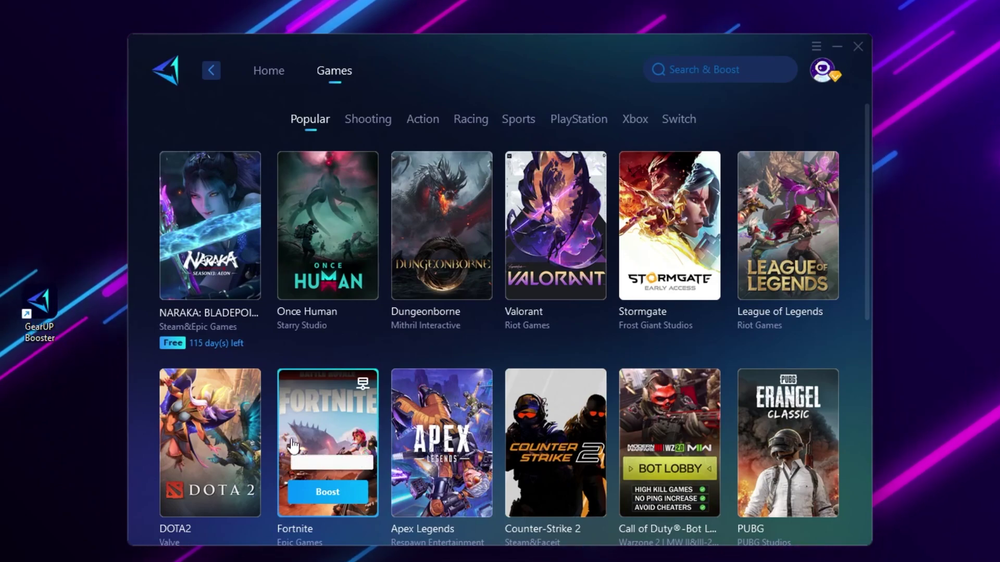
{"action": "left_click", "coordinate": [274, 73]}
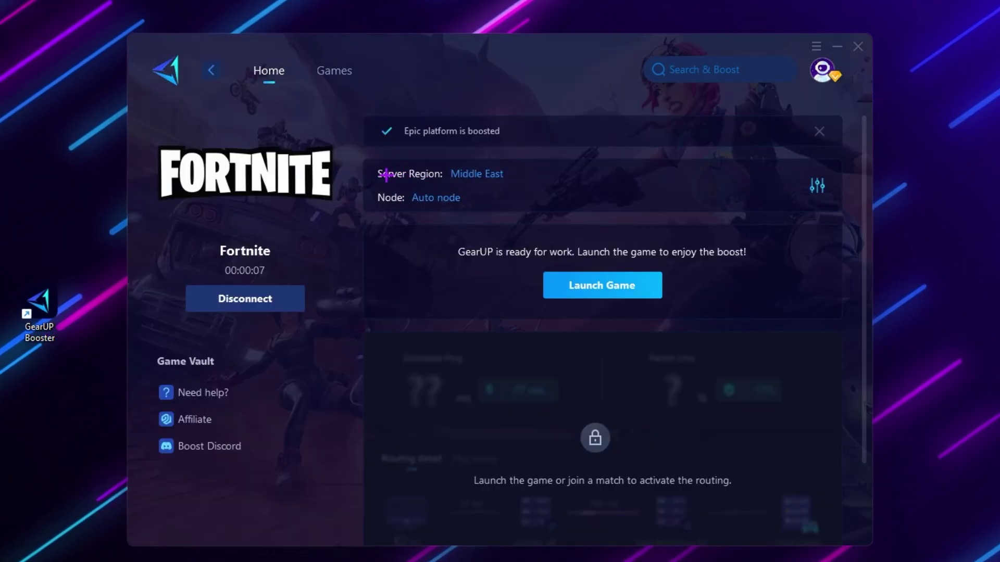
{"action": "left_click", "coordinate": [478, 175]}
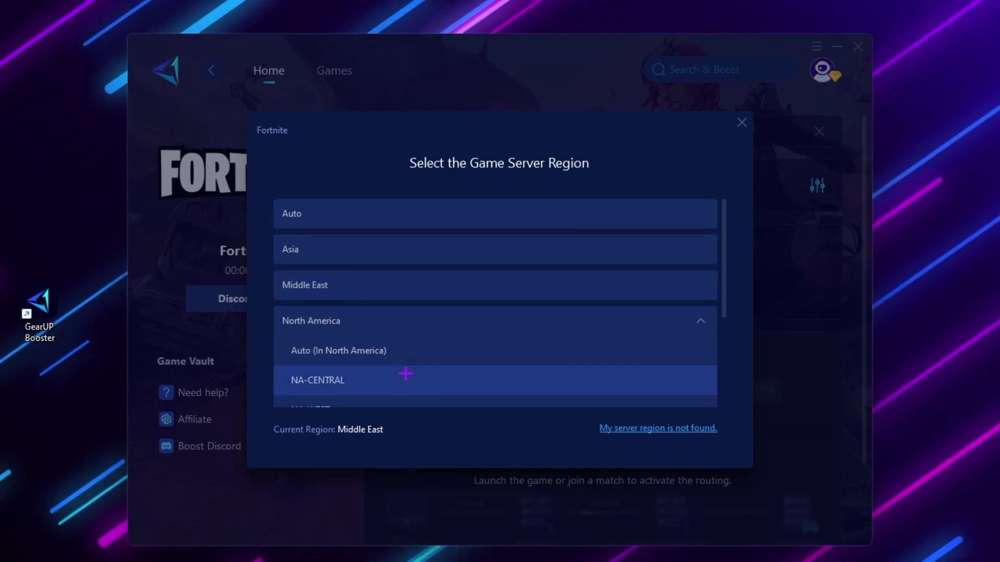
{"action": "scroll", "coordinate": [417, 371], "scroll_direction": "down", "scroll_amount": 1}
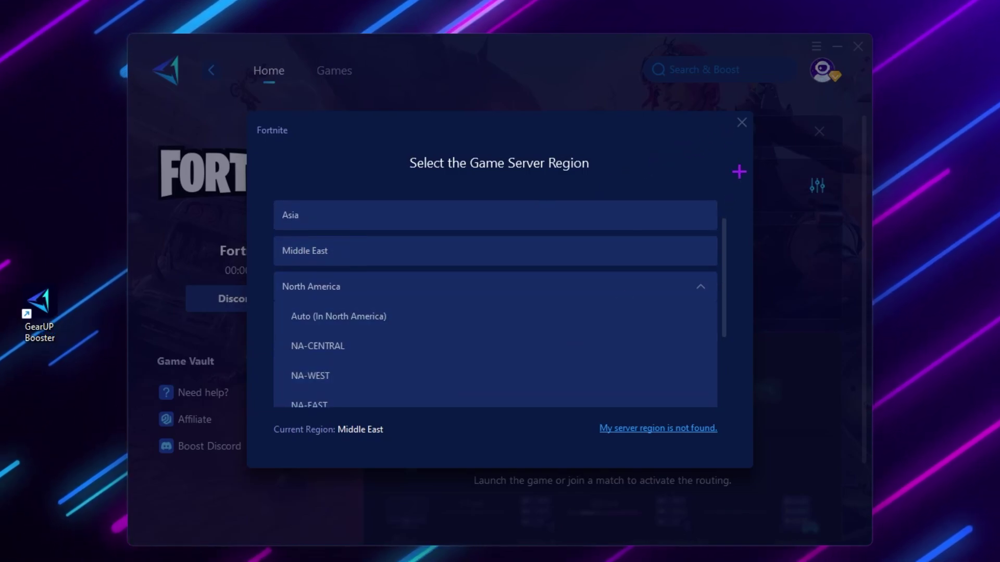
{"action": "left_click", "coordinate": [742, 123]}
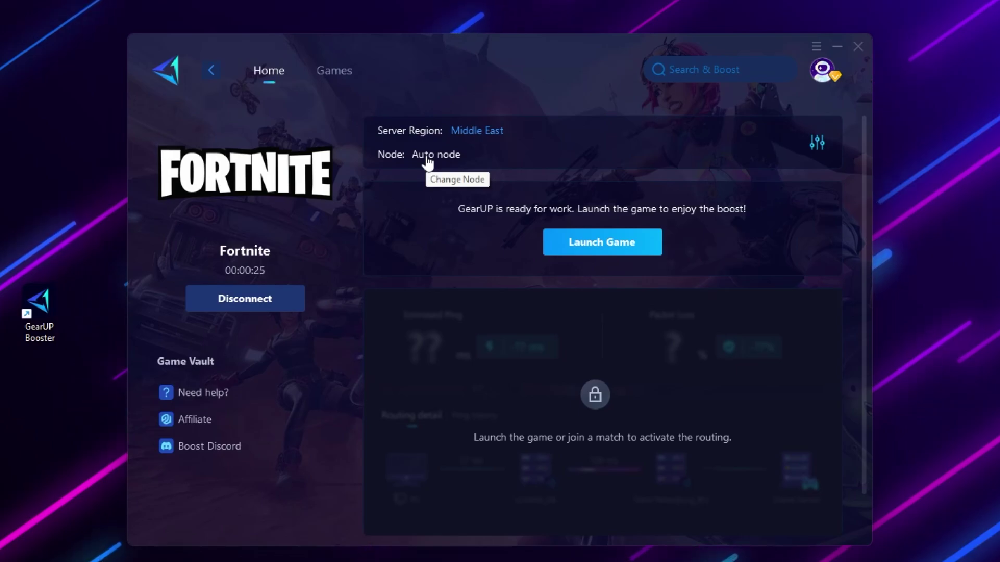
- Launch Fortnite with the boost and view routing detail: 46 ms ping, 0% packet loss via Dubai
{"action": "left_click", "coordinate": [578, 248]}
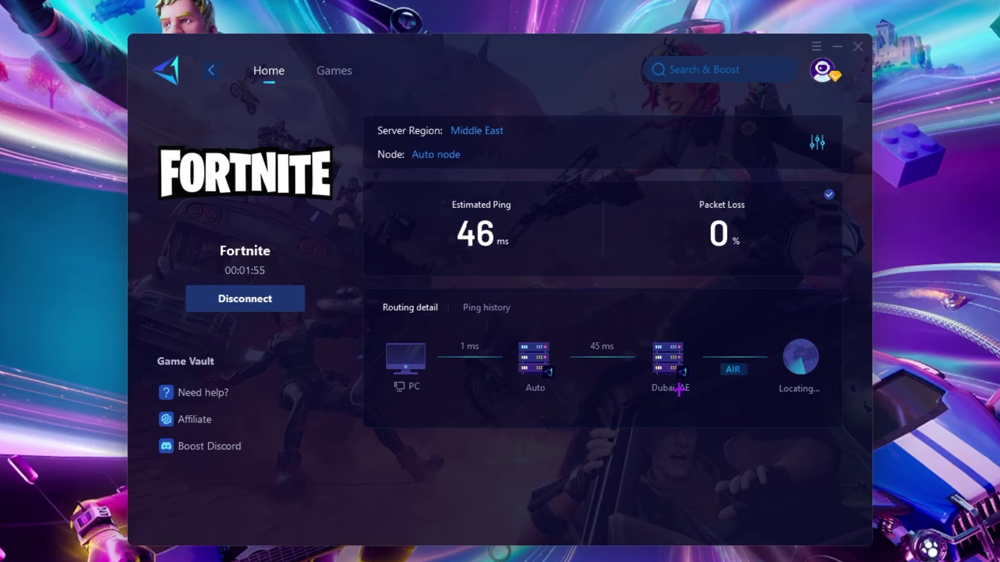
{"action": "mouse_move", "coordinate": [733, 367]}
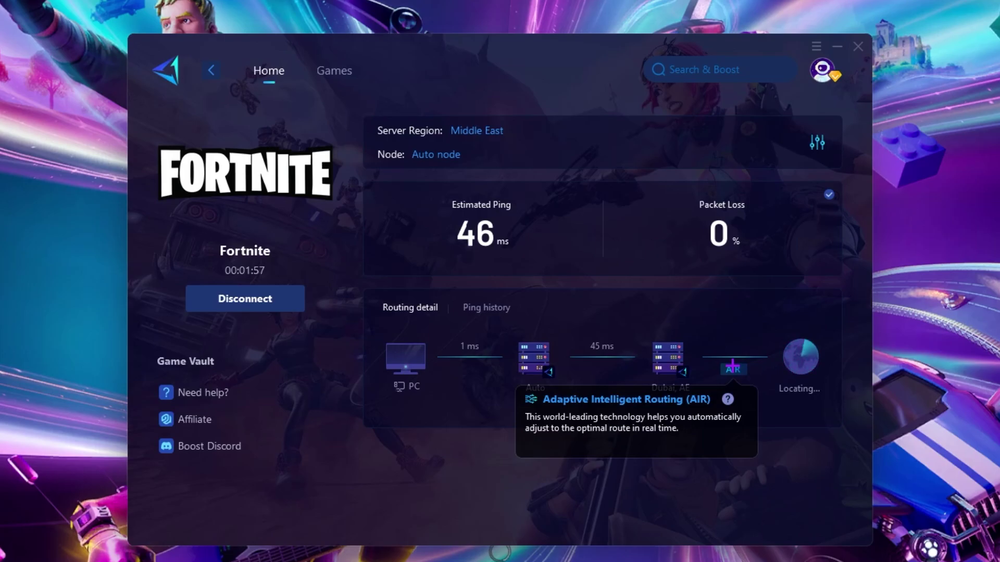